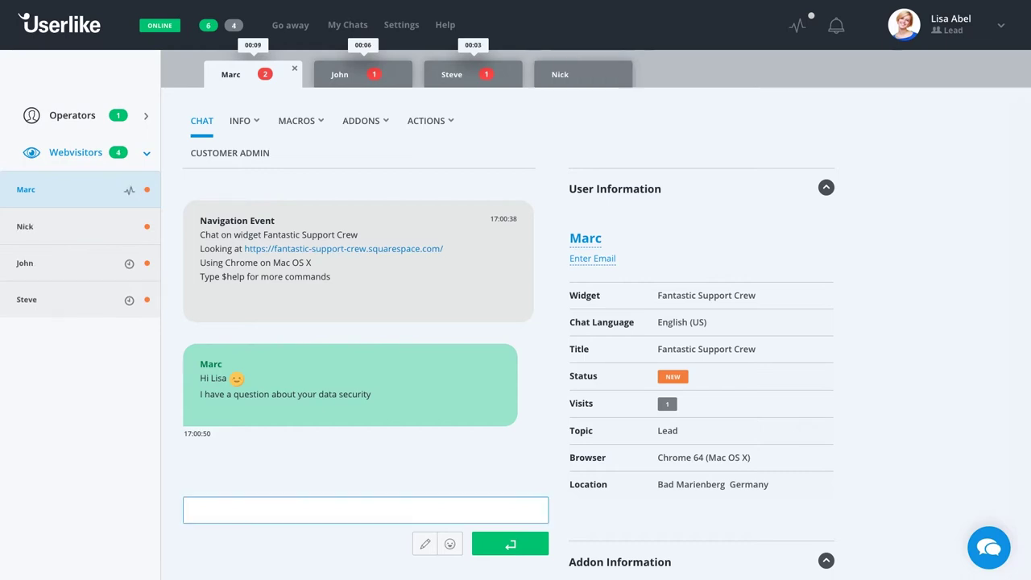
Send the waiting visitor a smiley greeting, then start the reply 'Sure, I can help you'.
type("Hello Mar")
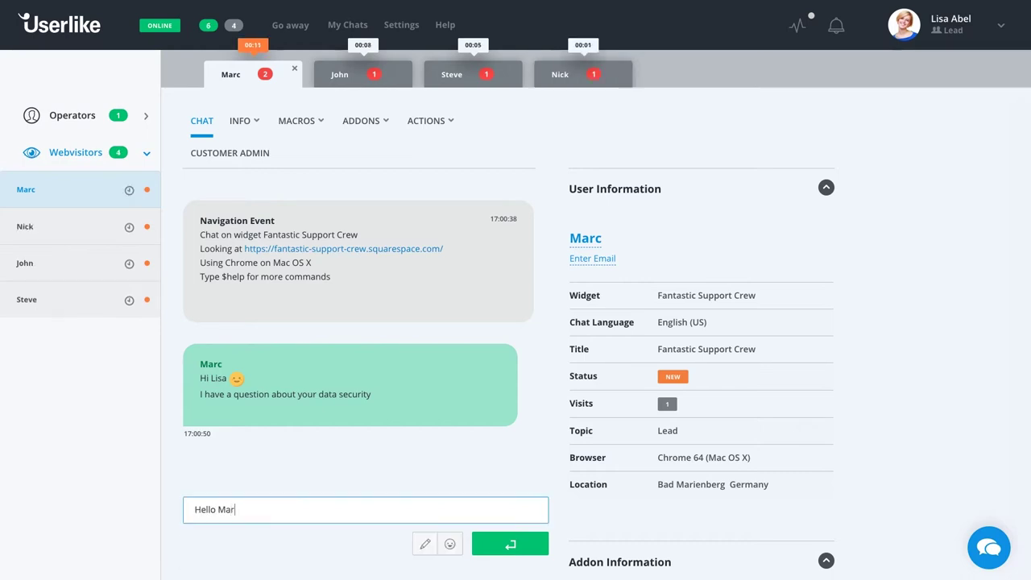
type("c :)")
key("Return")
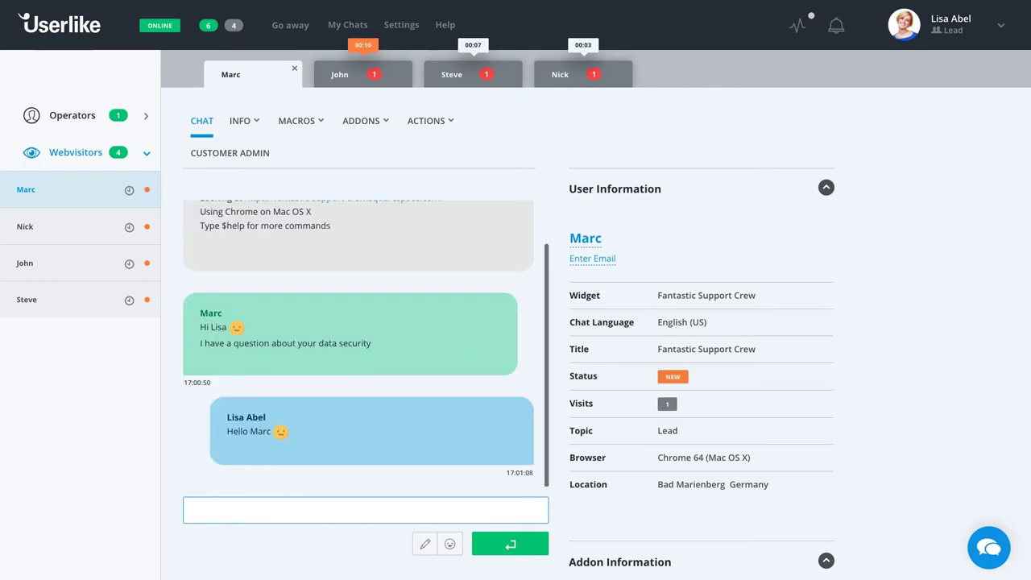
type("Sure, I can help you")
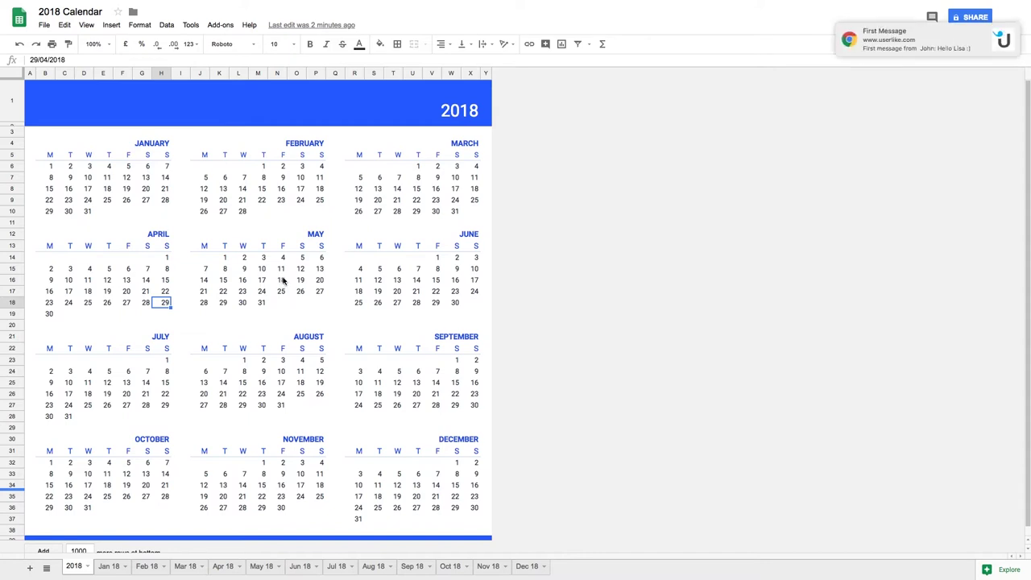
Open the new visitor's chat from the First Message alert, send a smiley greeting, and begin 'How may I'.
left_click(910, 40)
left_click(393, 507)
type("Hello John :)")
key("Return")
type("How may I")
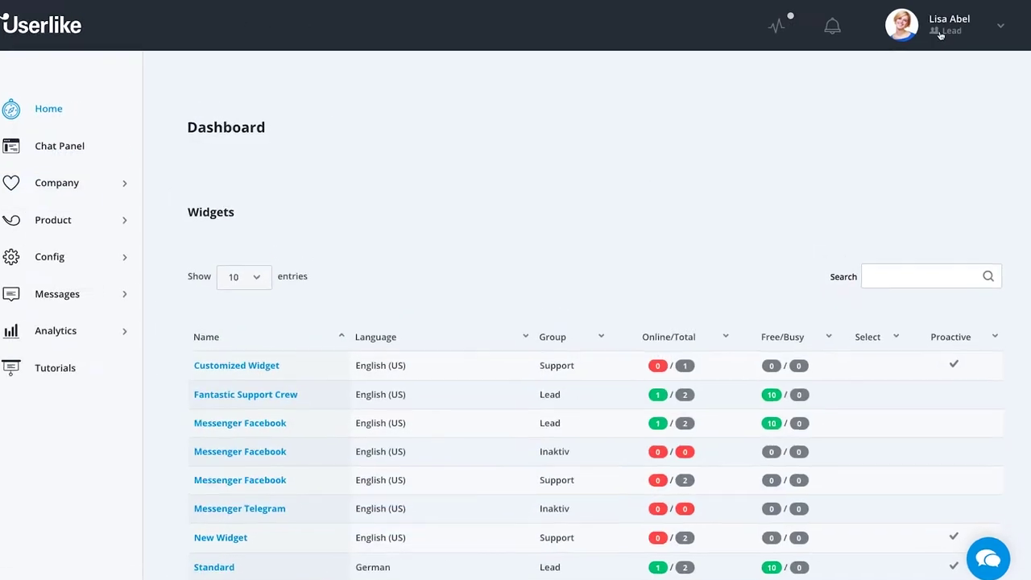
Go to My Profile's Notifications tab and scroll to the email and browser notification checkboxes.
left_click(931, 24)
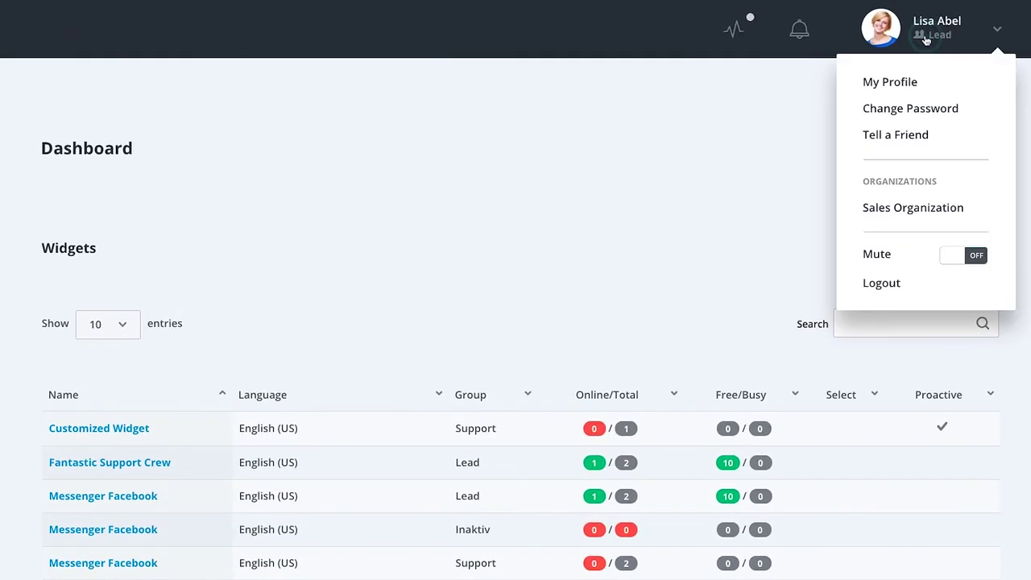
left_click(894, 85)
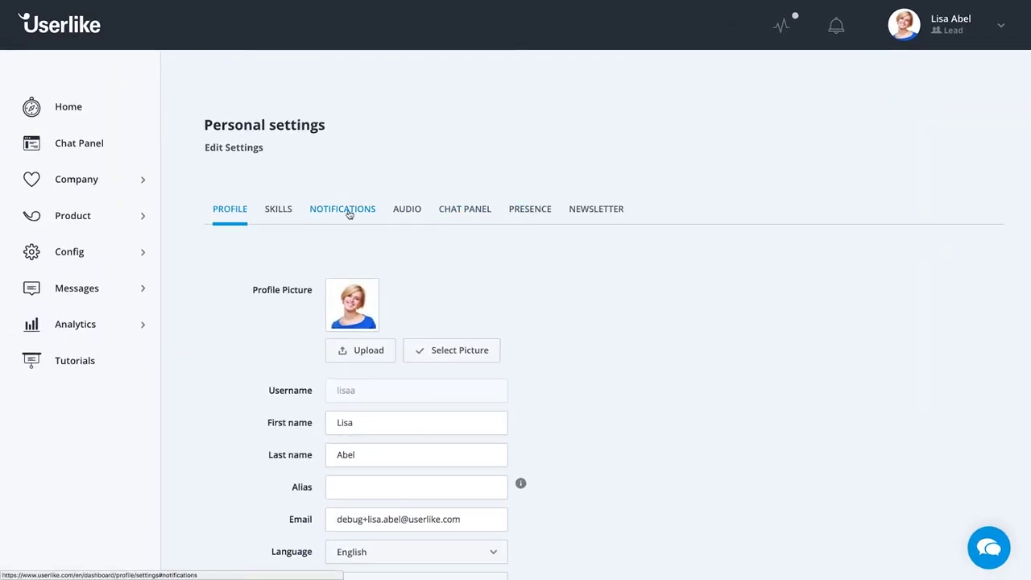
left_click(349, 211)
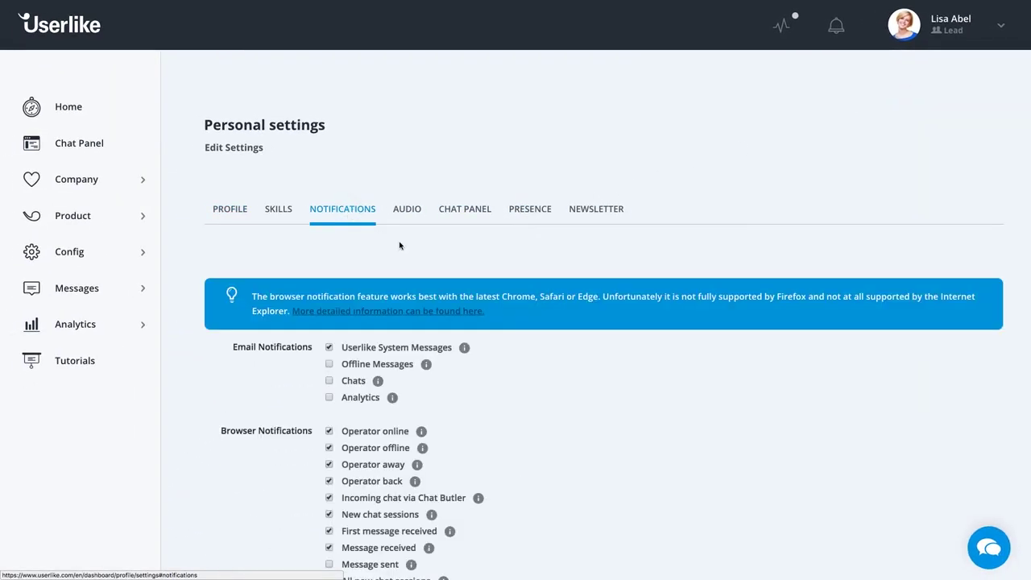
scroll(514, 311, "down", 2)
scroll(515, 313, "down", 1)
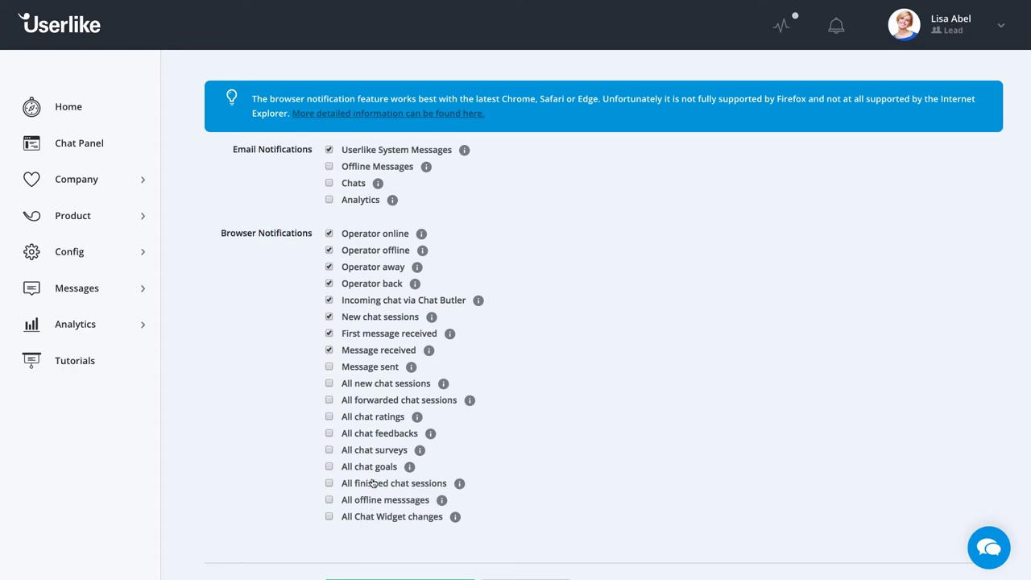
Tick 'All chat ratings' and 'All chat goals' for browser alerts, then save and confirm the update.
left_click(331, 420)
left_click(330, 467)
scroll(497, 463, "down", 1)
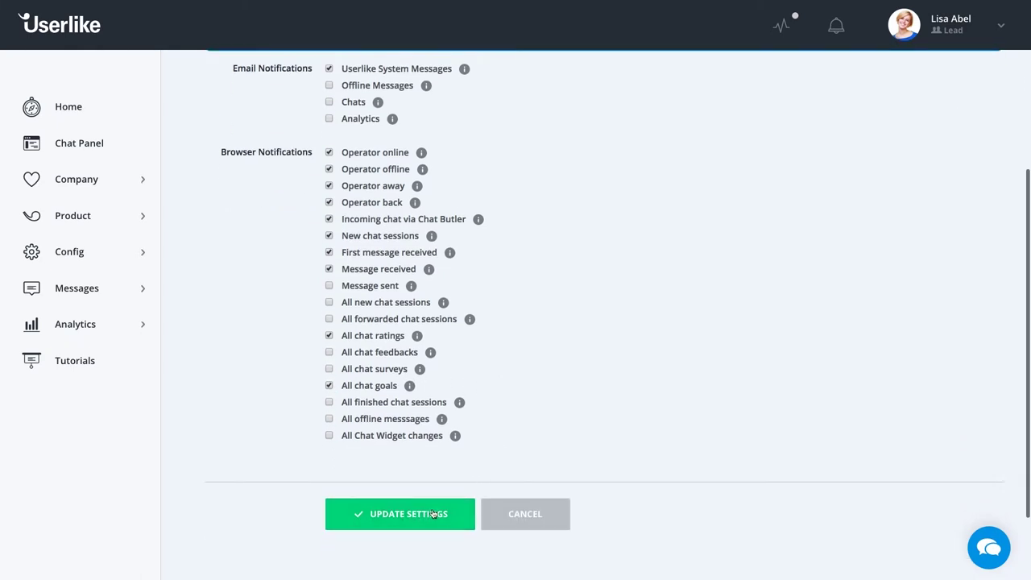
left_click(432, 514)
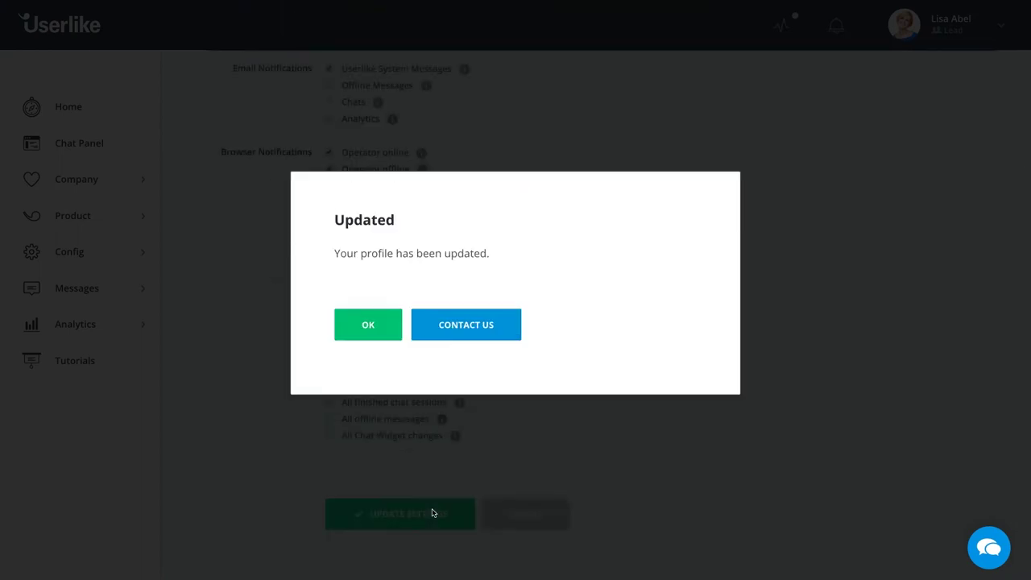
left_click(376, 330)
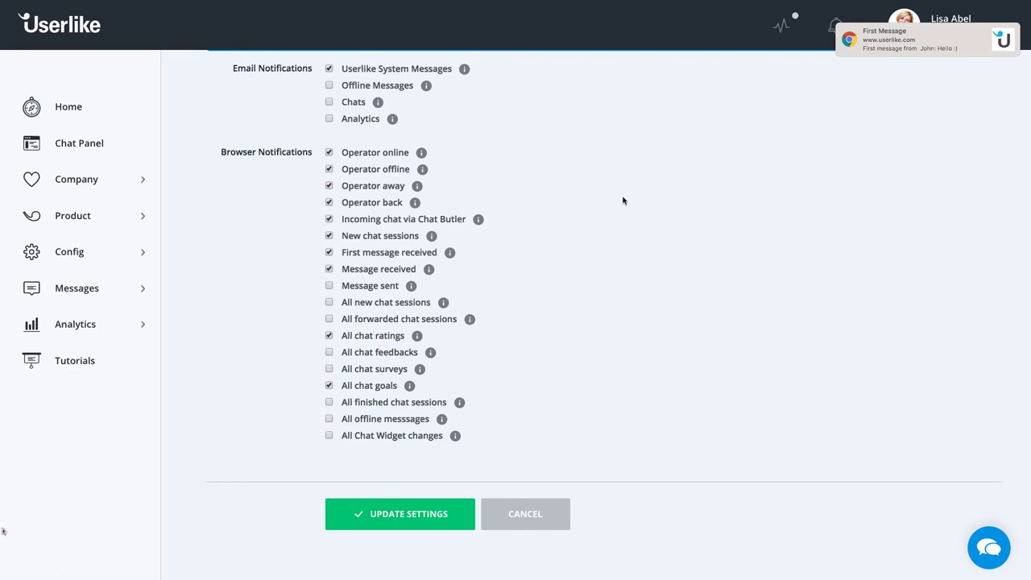
Check the recent notifications list via the bell, close it, and switch to the Audio alert settings.
left_click(834, 31)
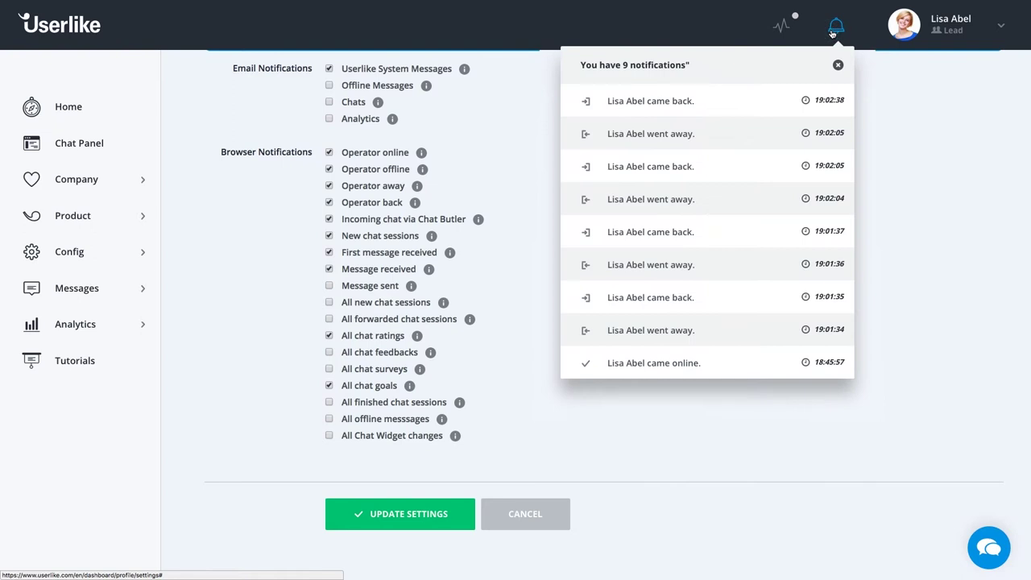
left_click(834, 31)
scroll(612, 189, "up", 4)
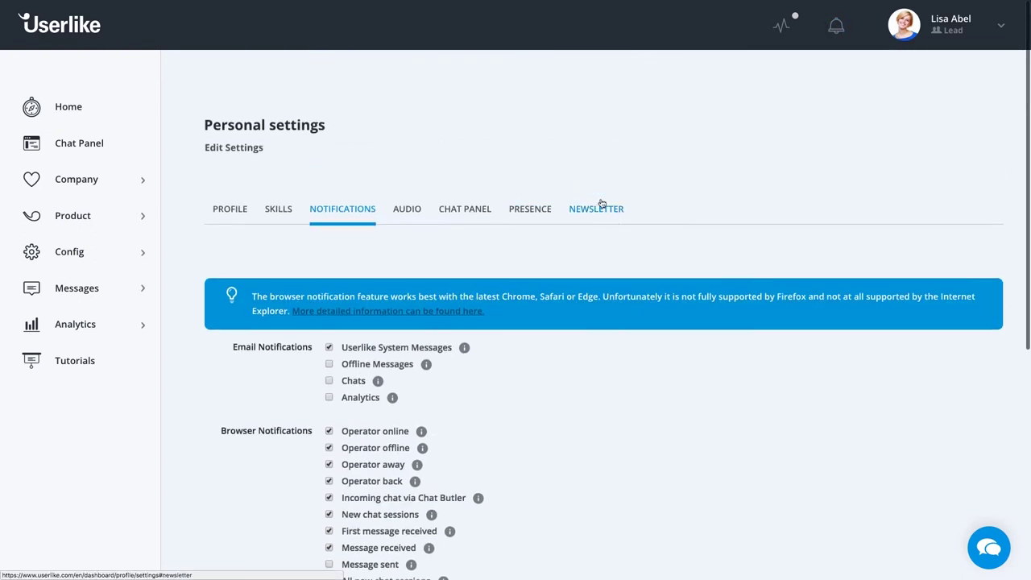
left_click(409, 209)
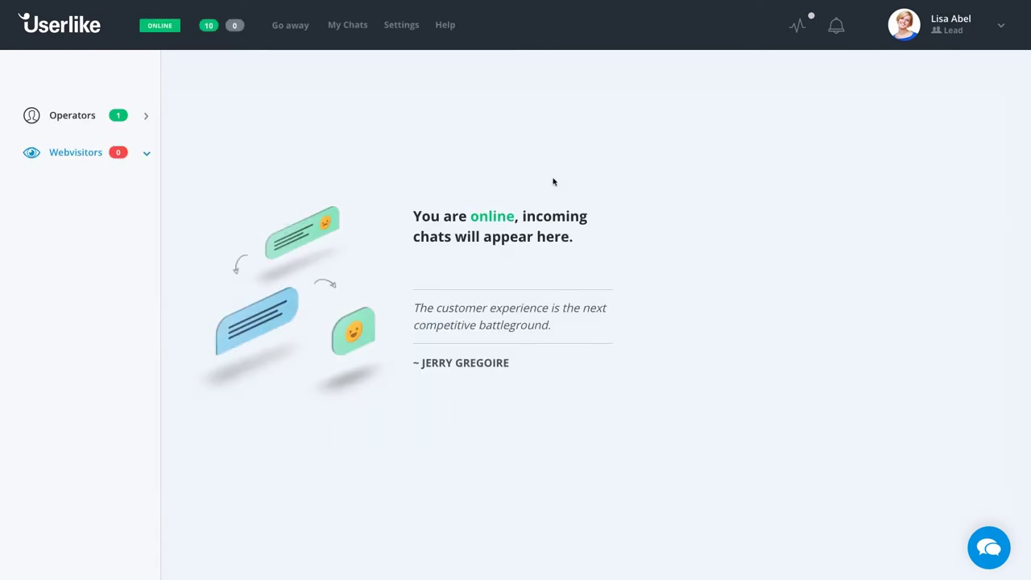
Open the Chat Panel Settings and scroll to the browser notifications and inactivity timer options.
left_click(403, 30)
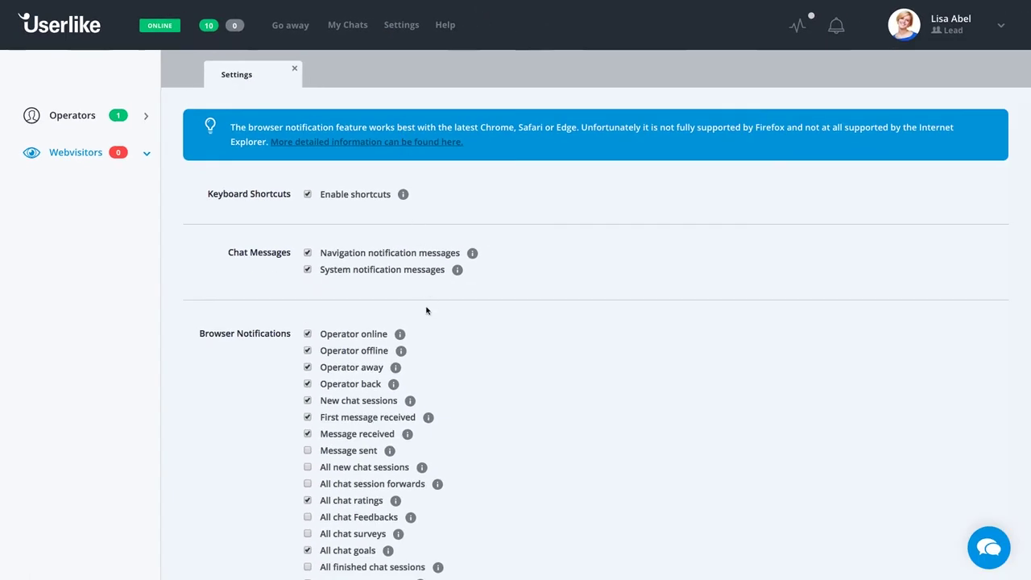
scroll(430, 318, "down", 3)
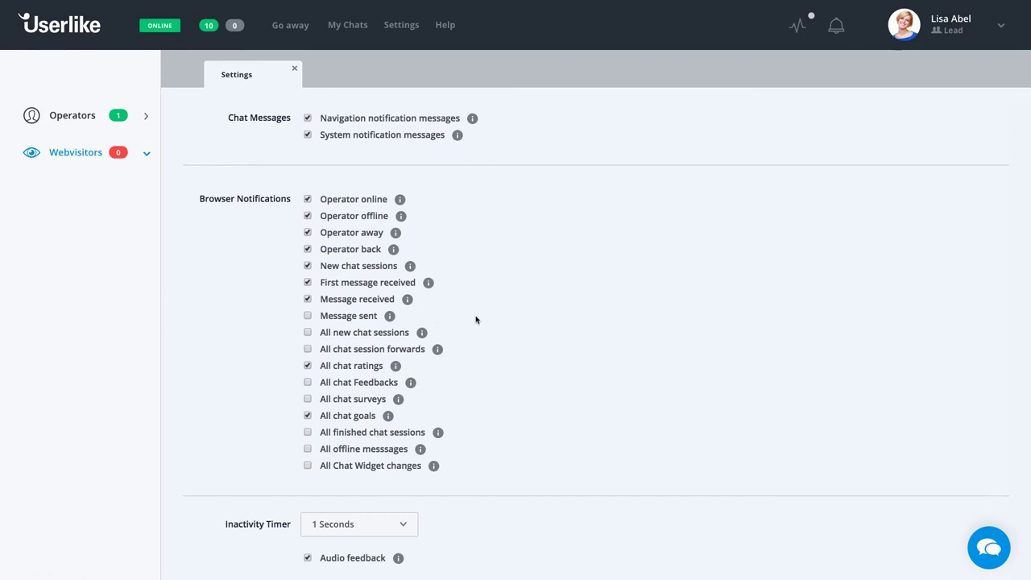
scroll(481, 320, "down", 4)
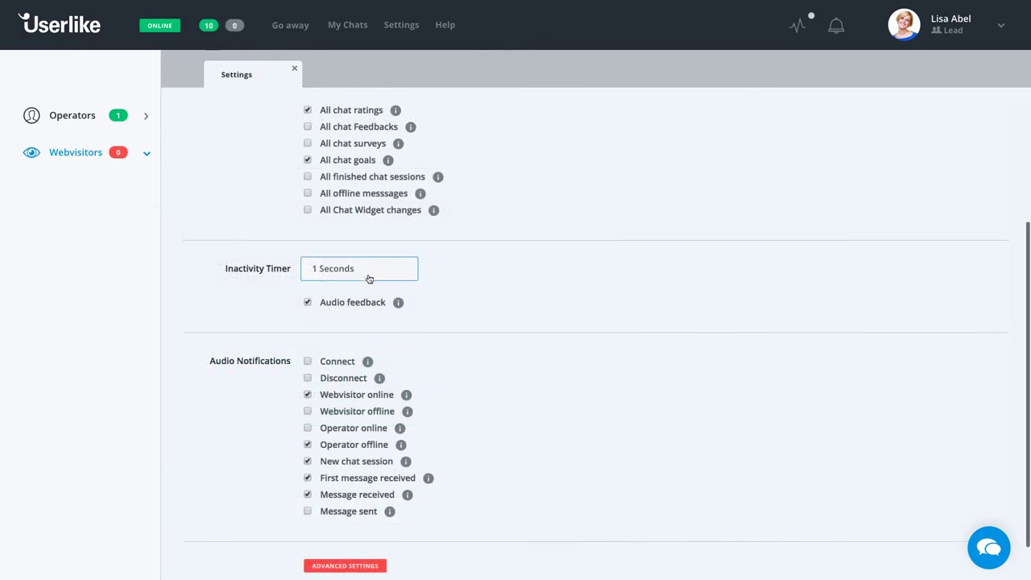
Choose 30 Seconds from the Inactivity Timer dropdown.
left_click(358, 272)
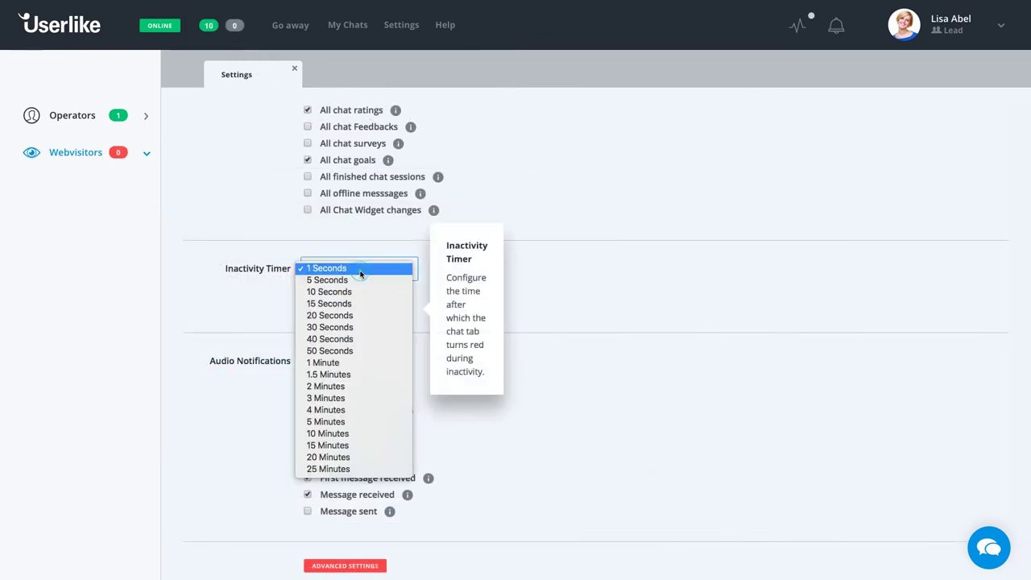
left_click(349, 327)
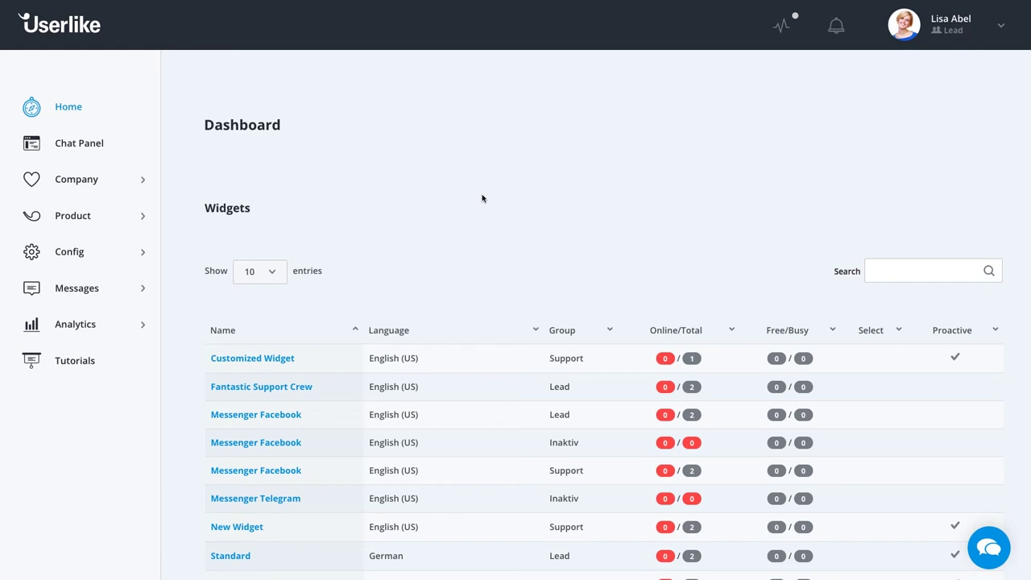
In the Fantastic Support Crew widget's Notifications, check Browser Notifications and Add-ons.
left_click(81, 253)
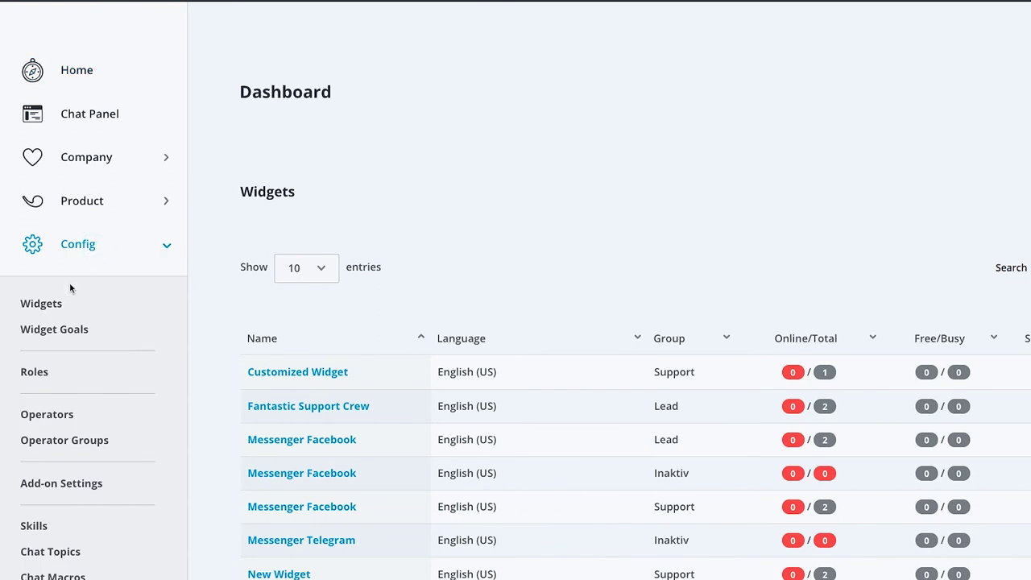
left_click(48, 304)
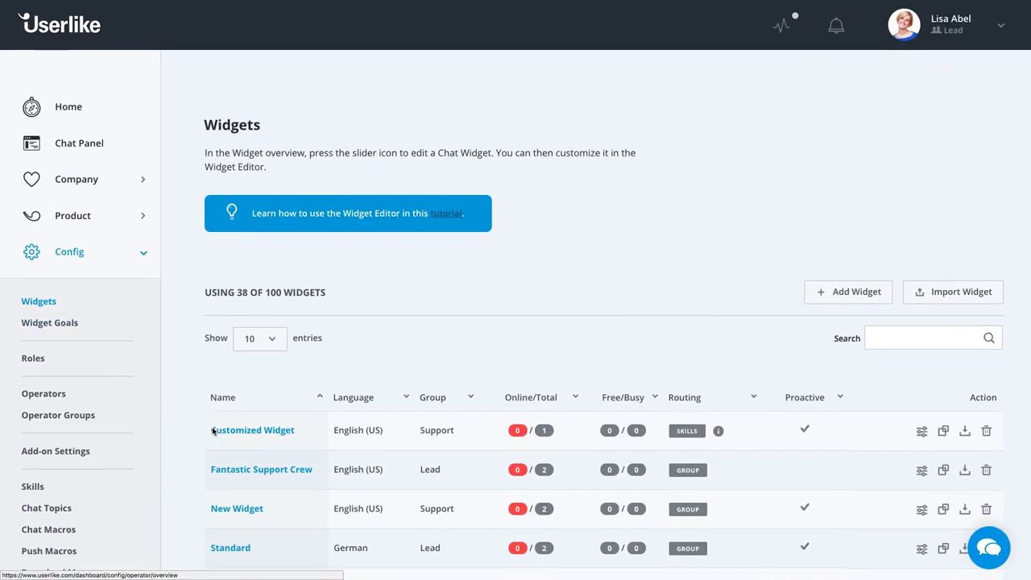
left_click(286, 469)
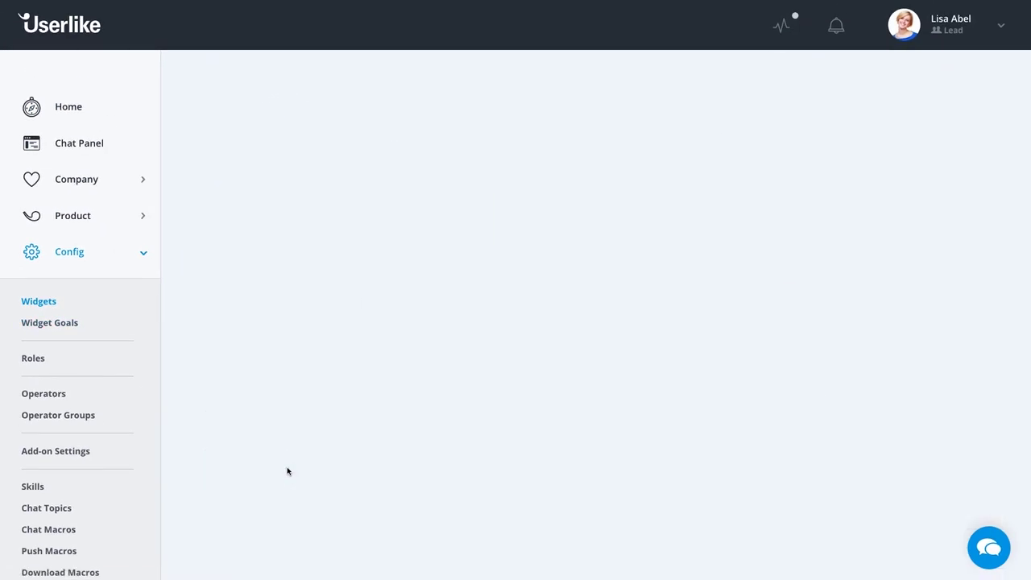
left_click(630, 269)
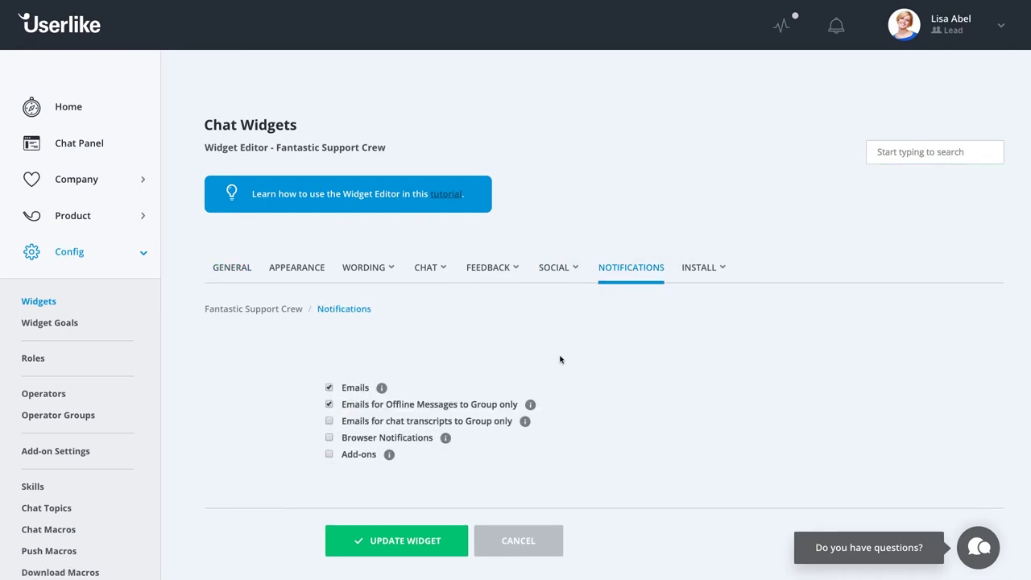
left_click(330, 440)
left_click(329, 456)
Turn on Webvisitor Audio sounds for both received and sent messages.
mouse_move(428, 277)
left_click(426, 337)
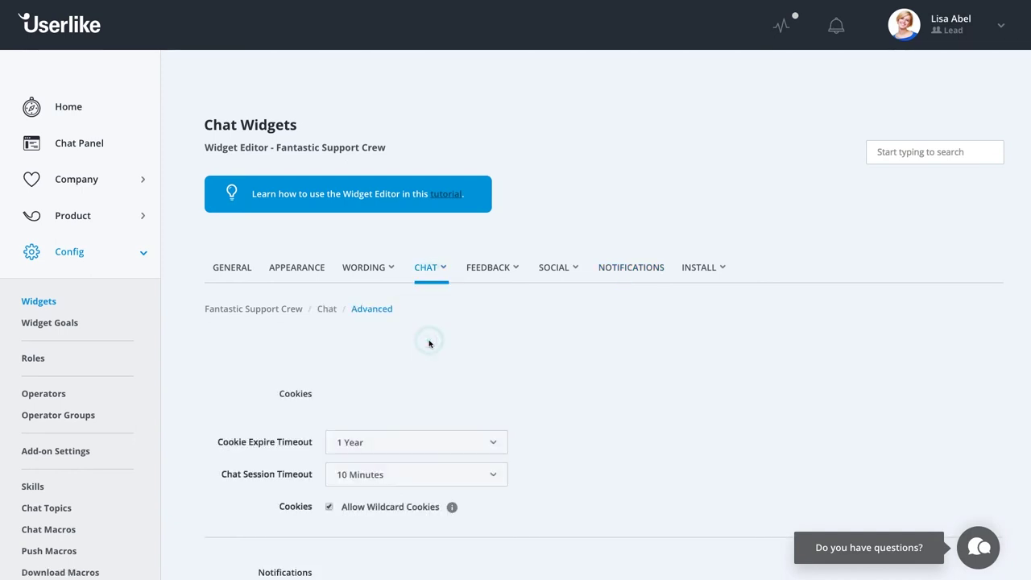
scroll(561, 402, "down", 2)
scroll(561, 402, "down", 3)
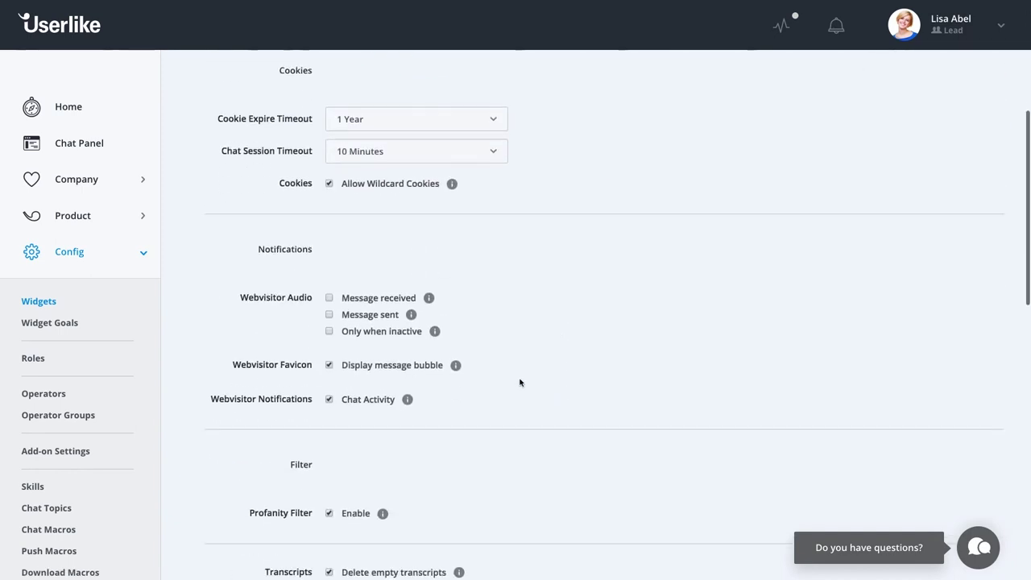
left_click(329, 300)
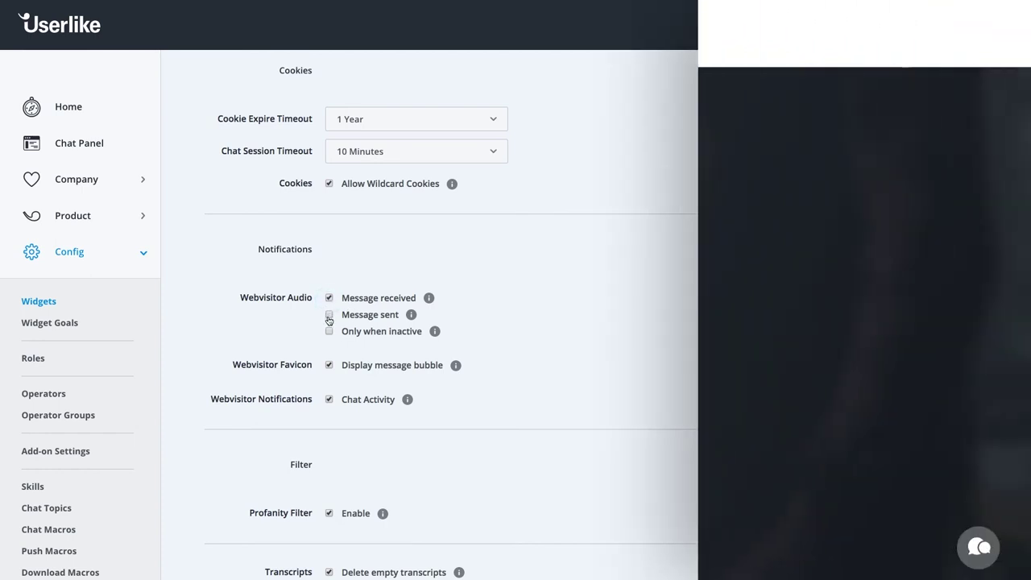
left_click(330, 317)
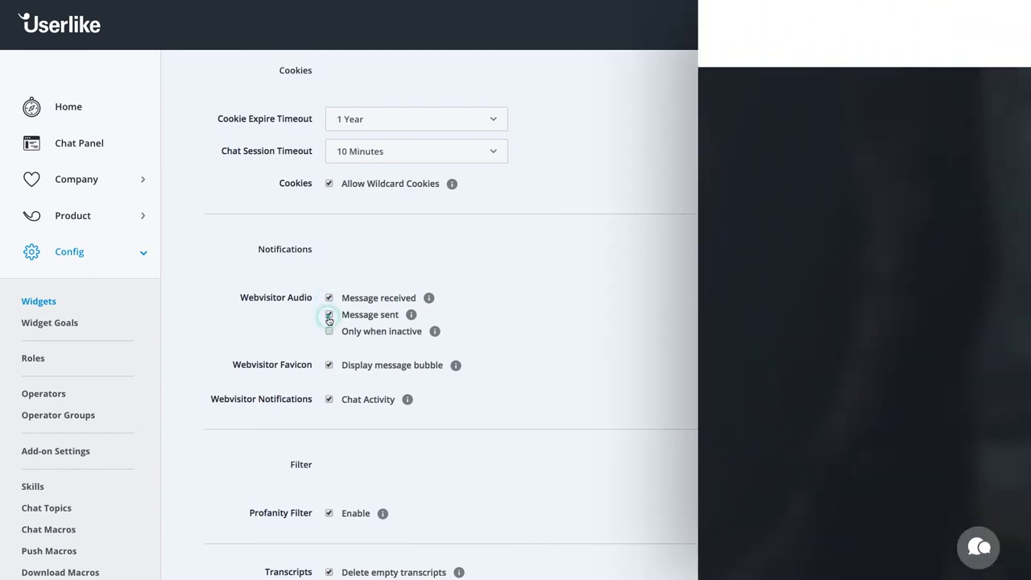
Send 'Great!' to the visitor in the open chat.
left_click(981, 544)
type("Great!")
key("Return")
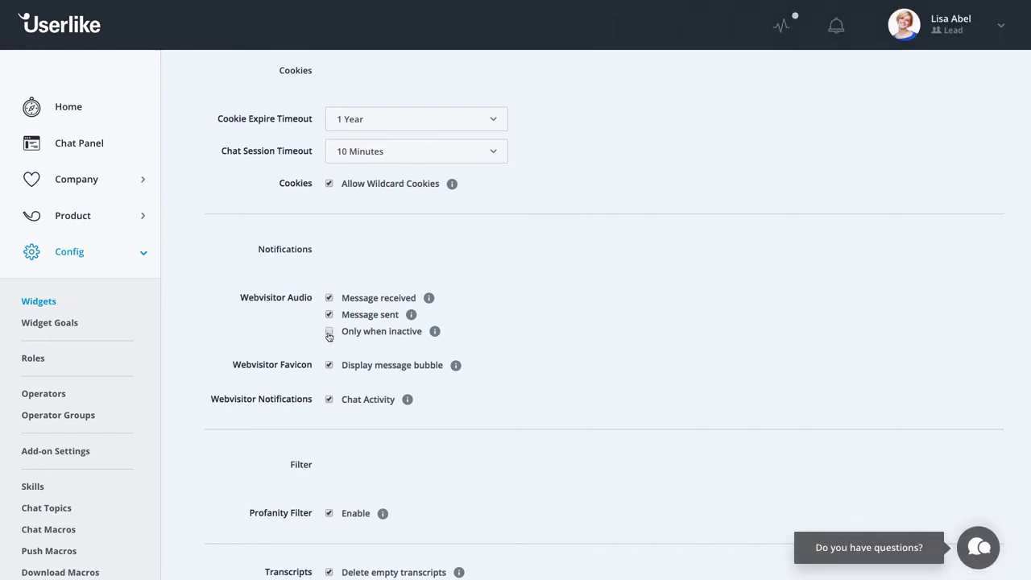
Tick 'Only when inactive' so visitor sounds play only for inactive visitors.
left_click(330, 334)
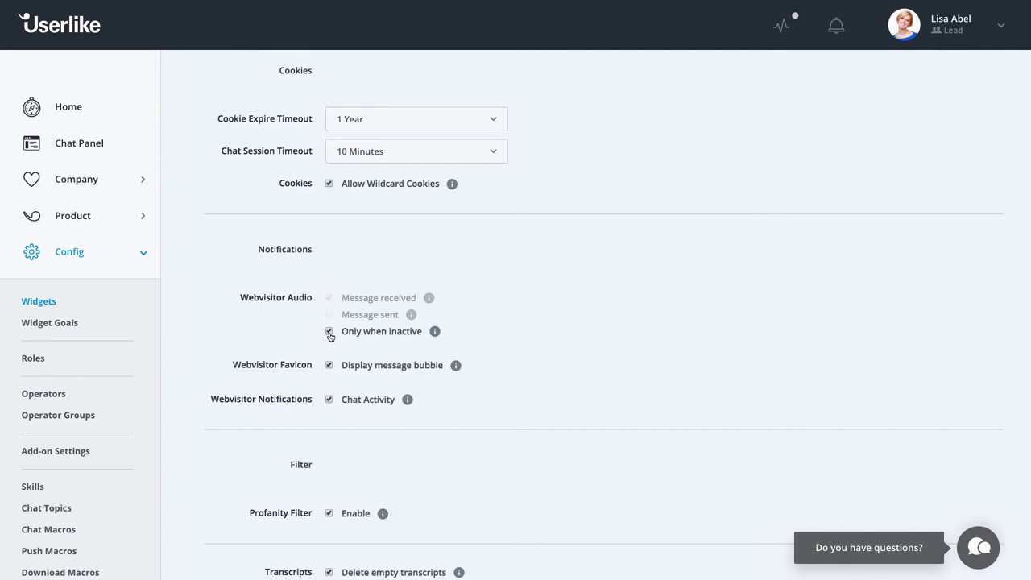
scroll(330, 336, "down", 1)
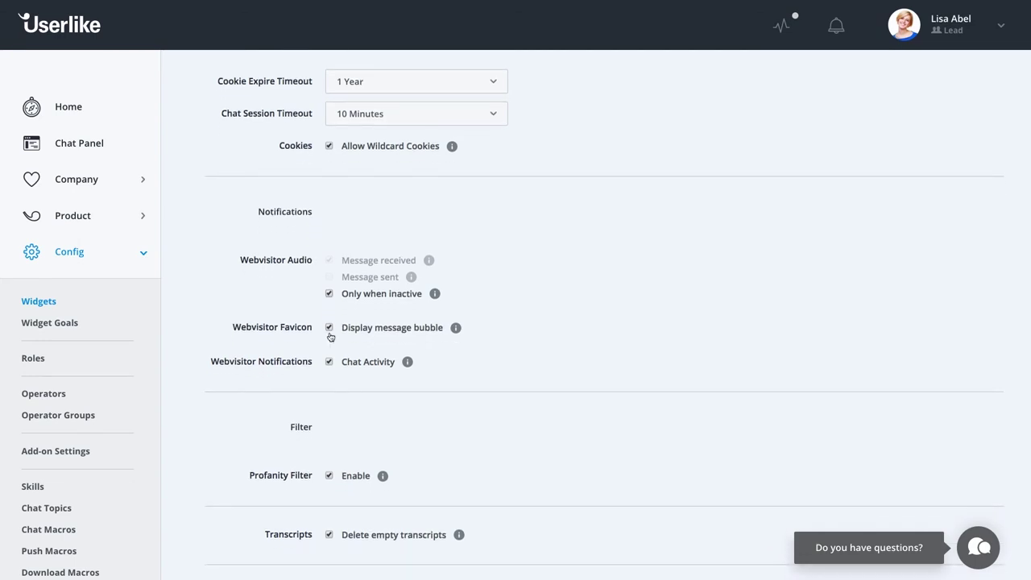
scroll(330, 336, "down", 1)
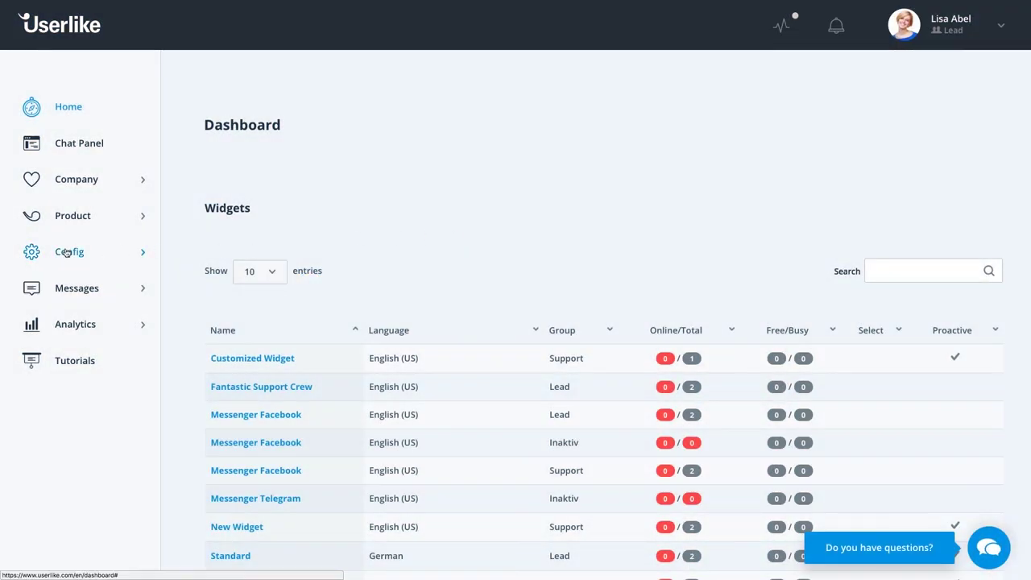
Open the EmailTicket add-on's configuration from the Add-on Settings list.
left_click(69, 251)
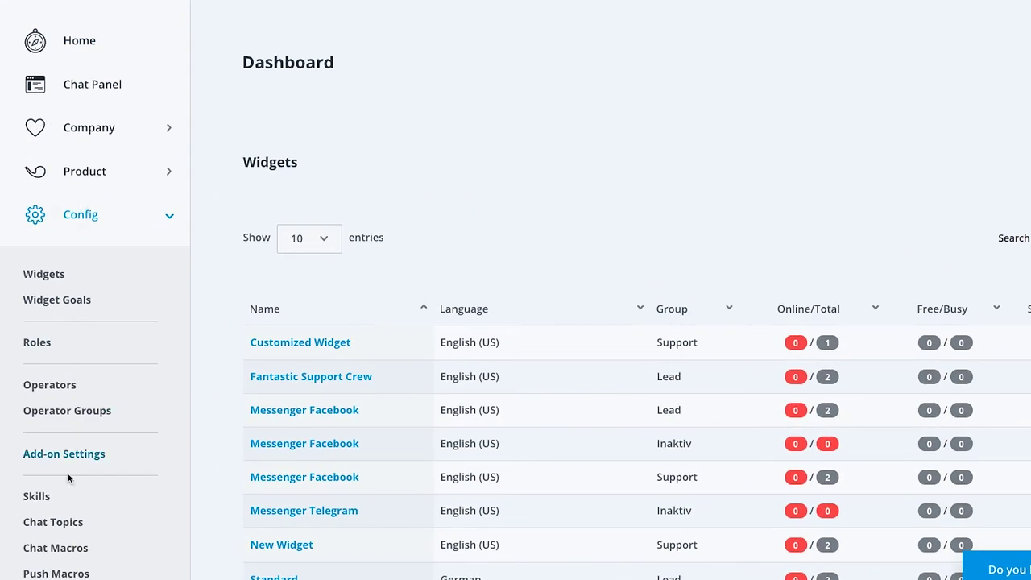
left_click(71, 458)
scroll(229, 416, "down", 5)
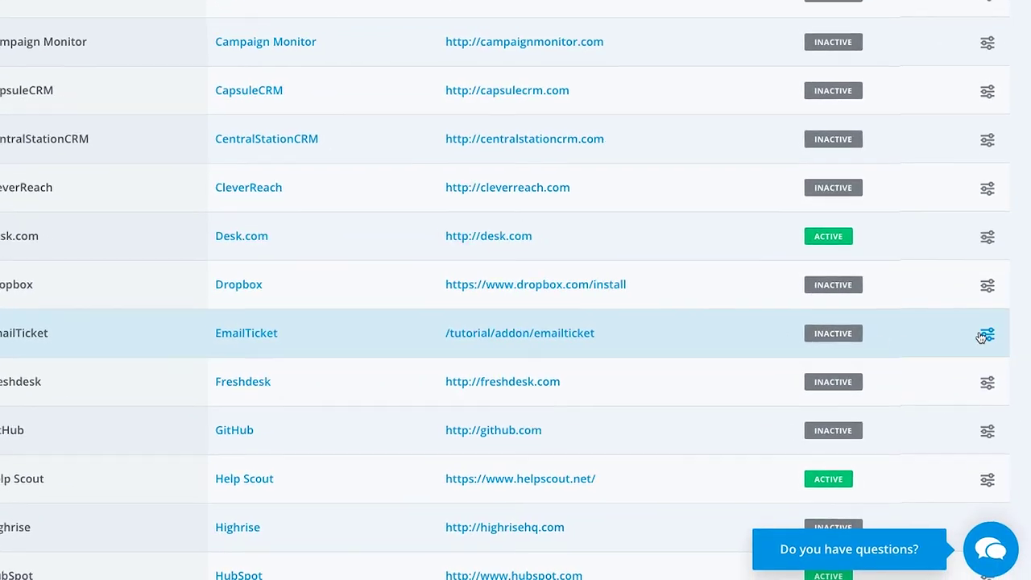
left_click(986, 333)
Enter the notification email address and enable automatic emails for Chats.
left_click(435, 375)
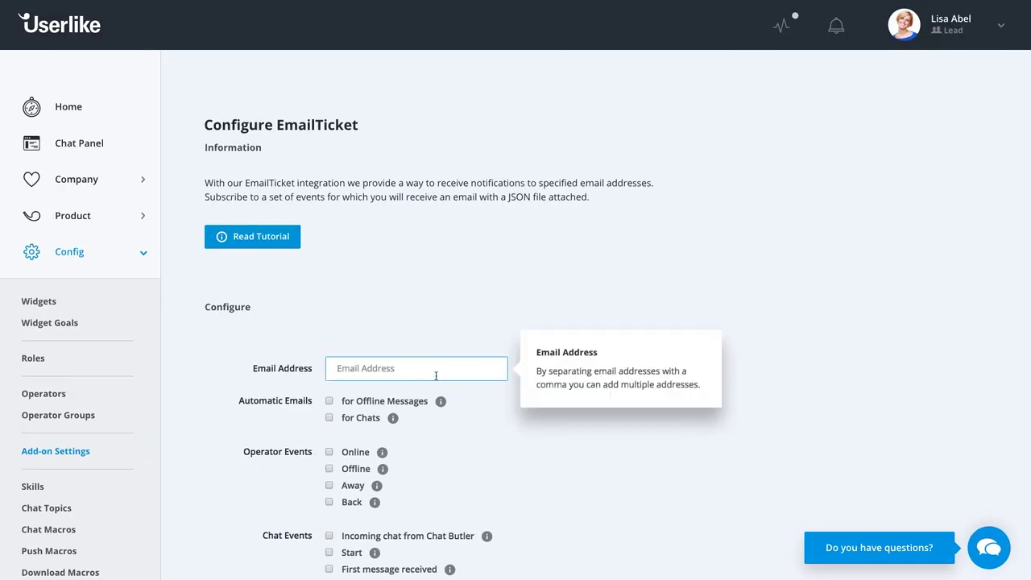
left_click(472, 400)
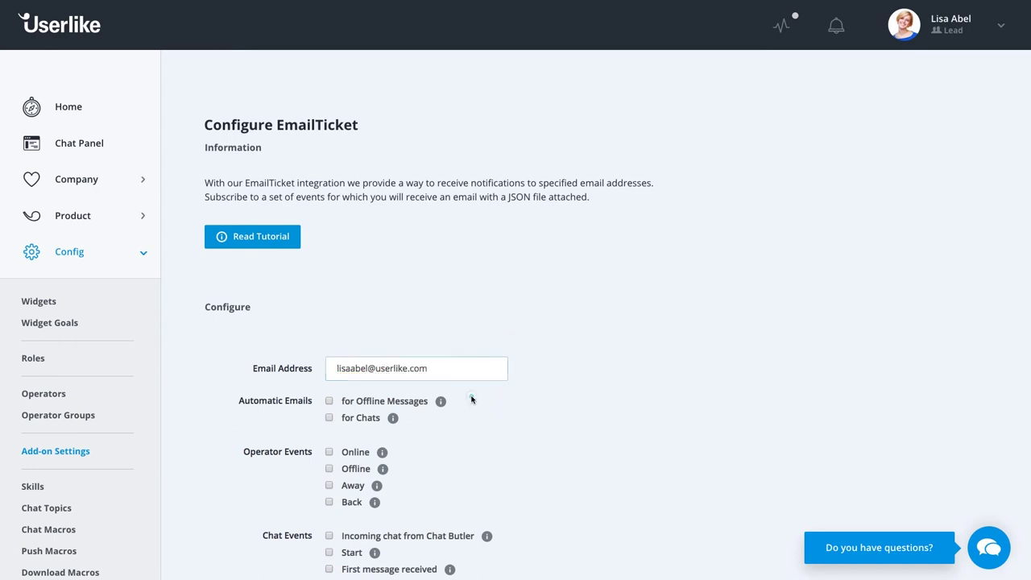
left_click(369, 418)
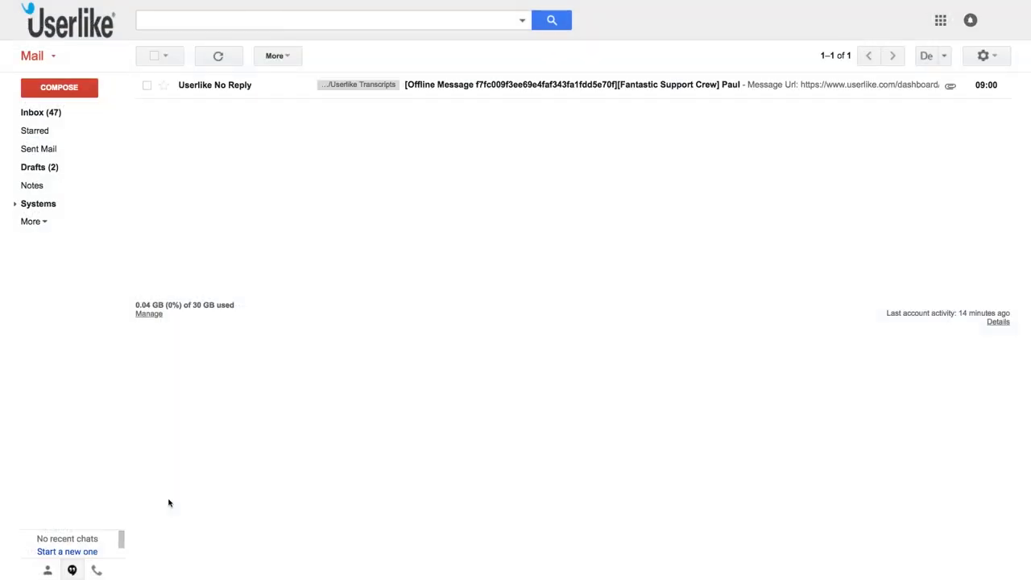
Open the Userlike No Reply offline-message notification email in the Gmail inbox.
left_click(221, 87)
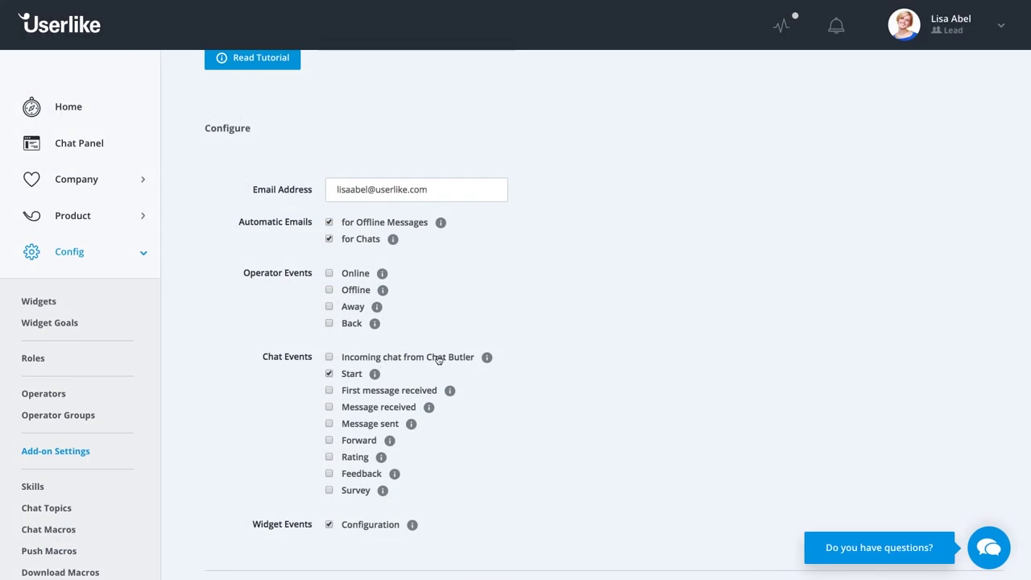
Enable EmailTicket notifications for 'Incoming chat from Chat Butler' under Chat Events.
left_click(359, 364)
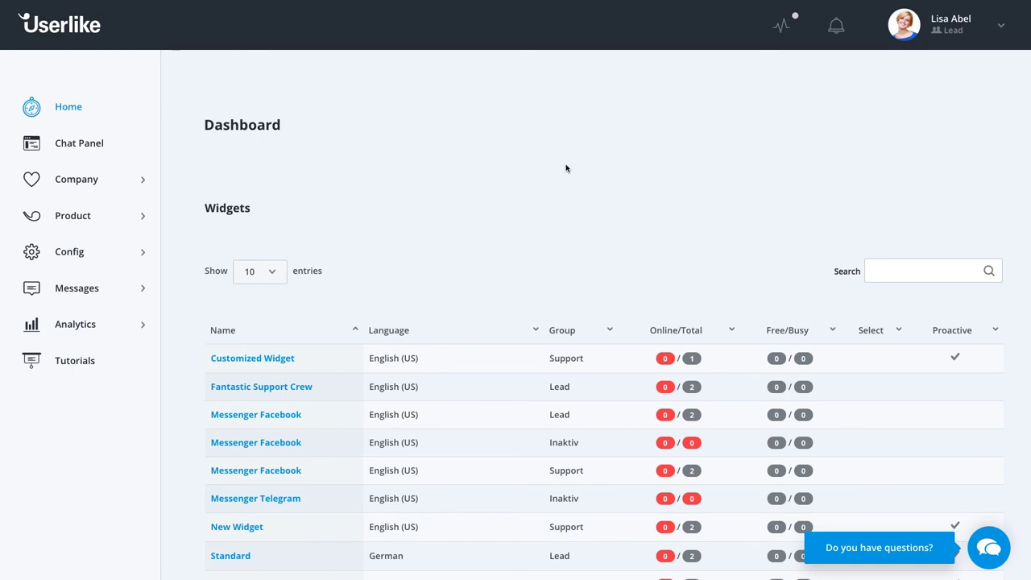
Open the Slack add-on settings and paste in the Slack webhook URL.
left_click(85, 253)
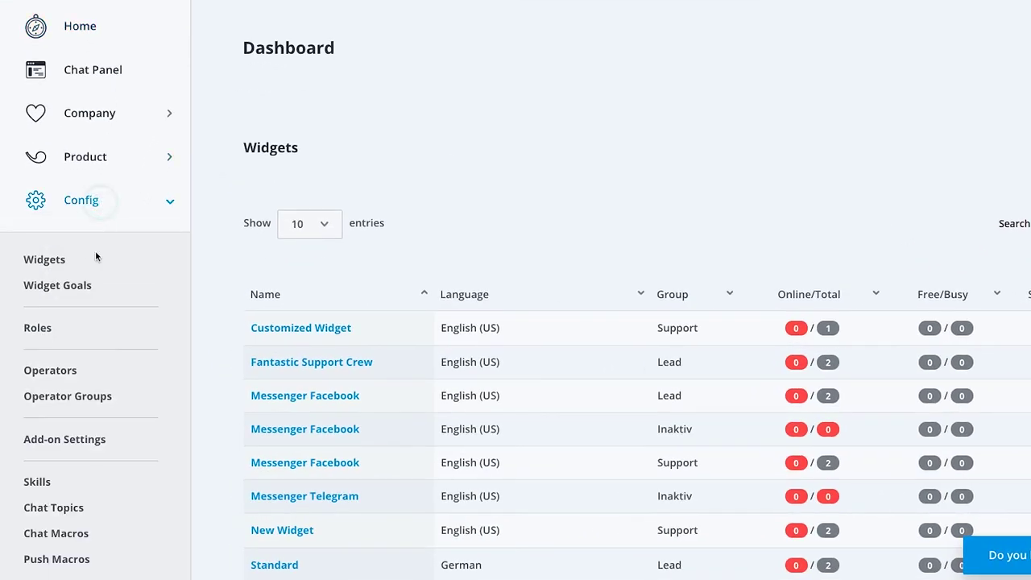
left_click(55, 440)
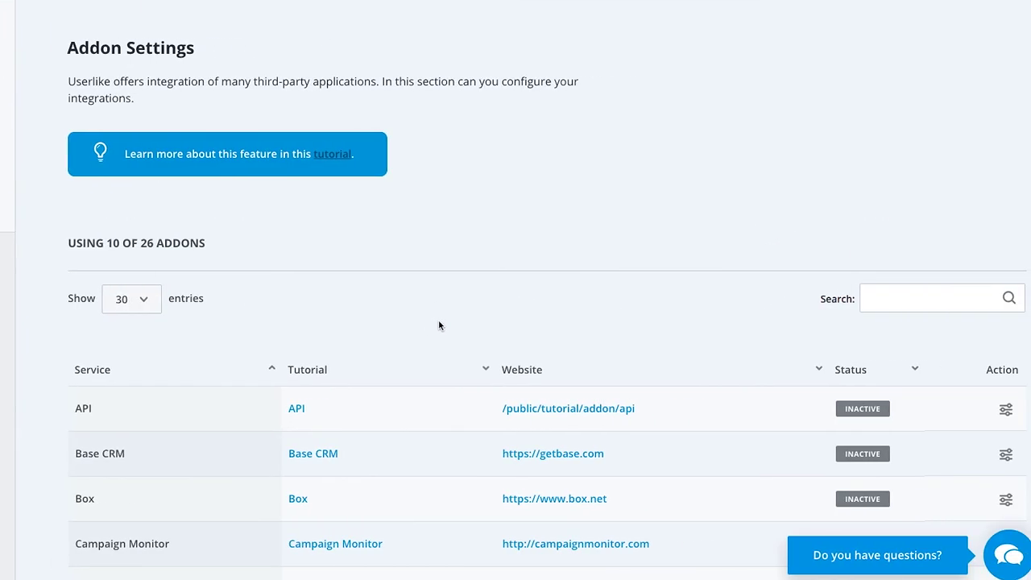
scroll(439, 325, "down", 10)
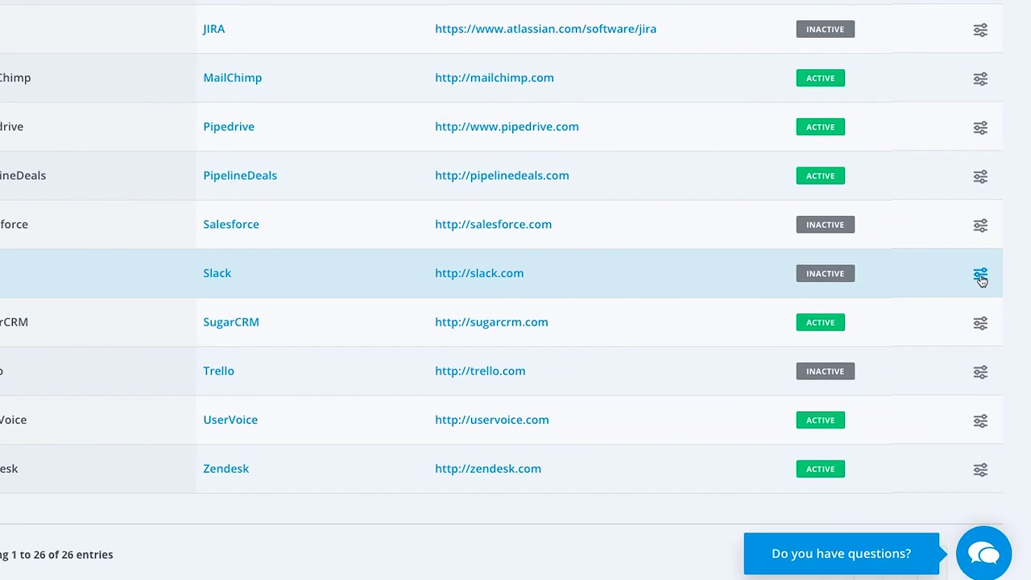
left_click(980, 276)
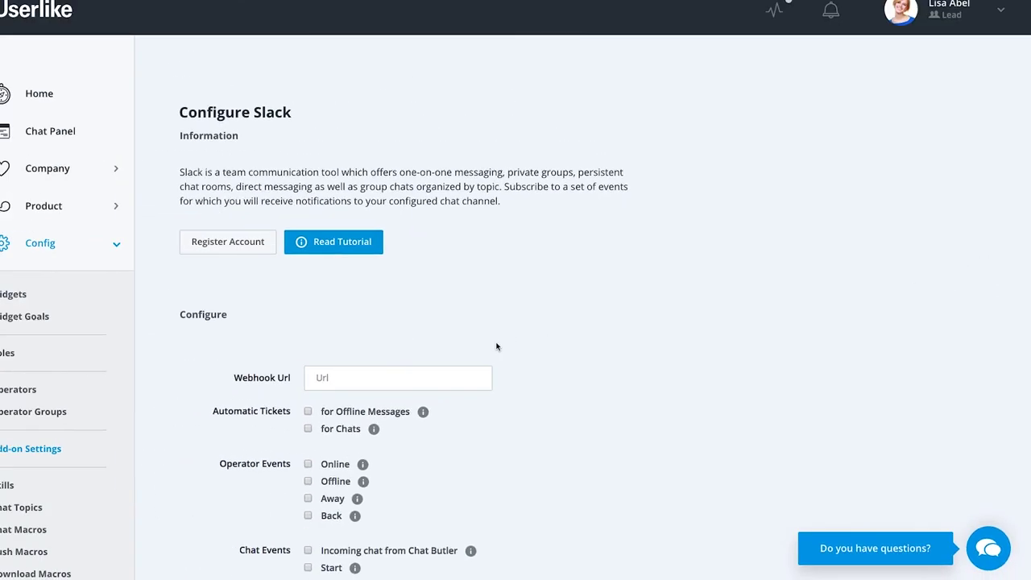
left_click(430, 378)
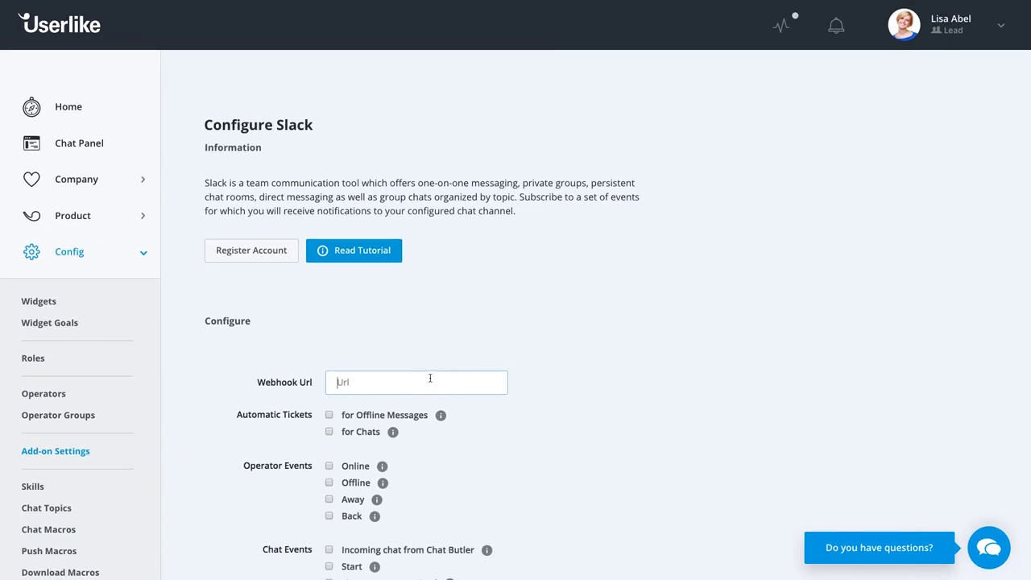
key("ctrl+v")
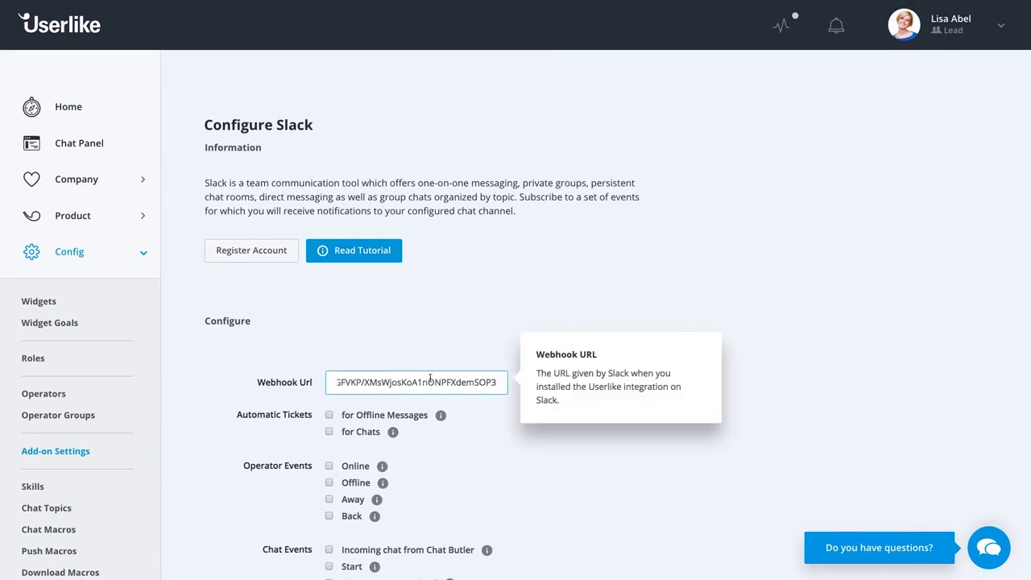
left_click(490, 347)
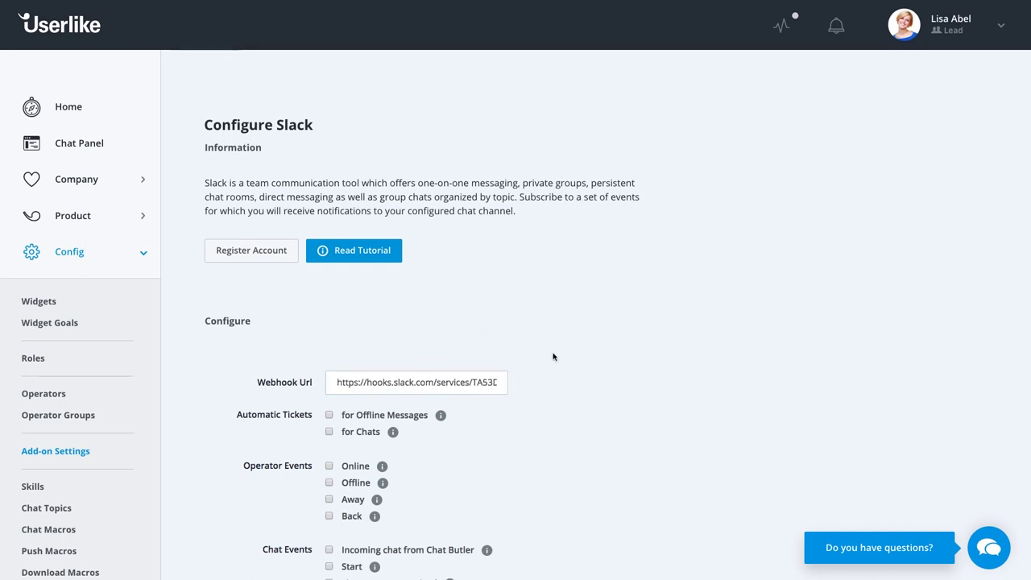
Have Slack post tickets for offline messages and chats, plus incoming Chat Butler chats.
scroll(552, 357, "down", 3)
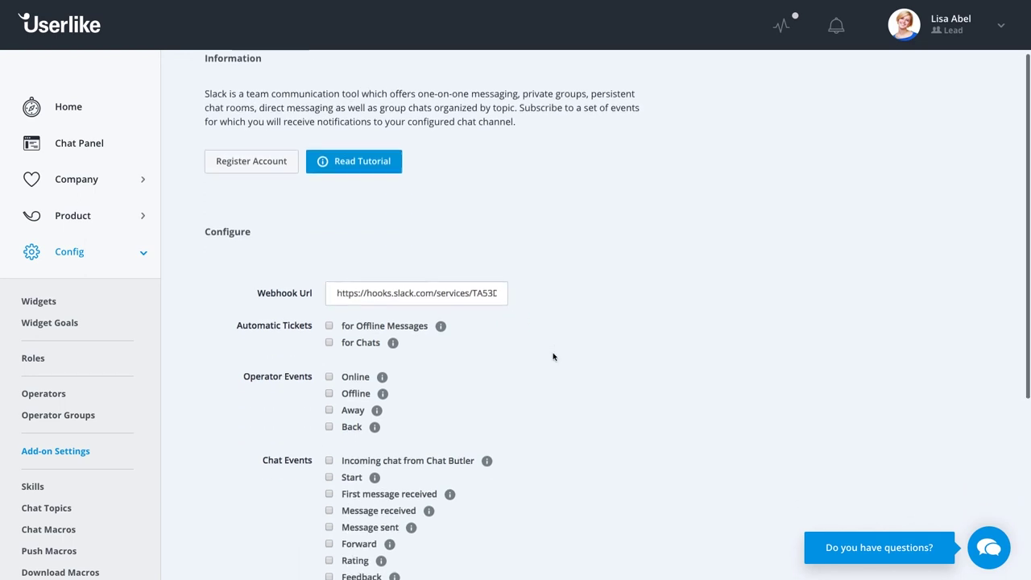
scroll(553, 357, "down", 2)
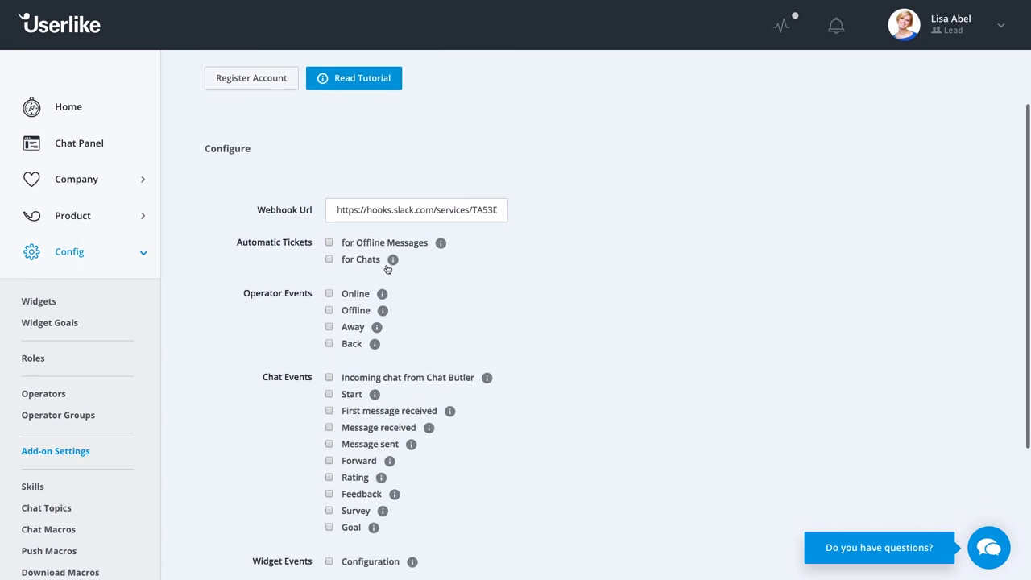
left_click(354, 249)
left_click(354, 261)
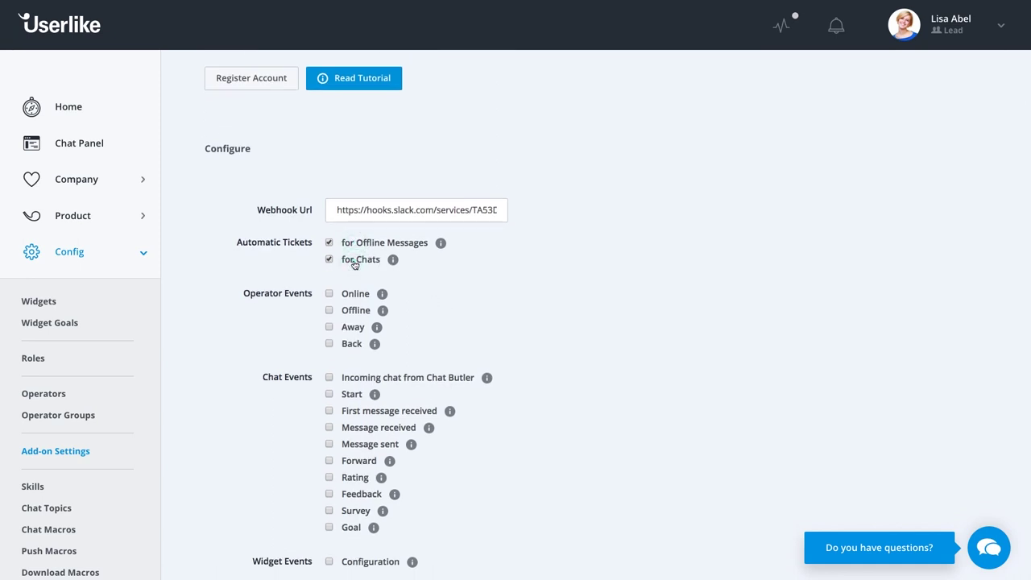
left_click(352, 381)
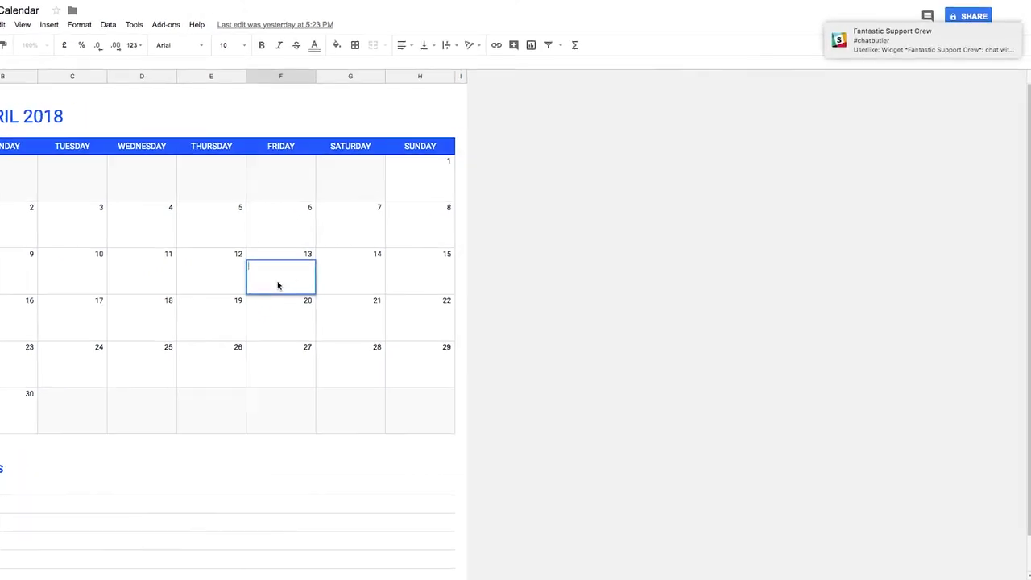
Open the #chatbutler Slack alert and start the waiting visitor's chat from it.
left_click(890, 41)
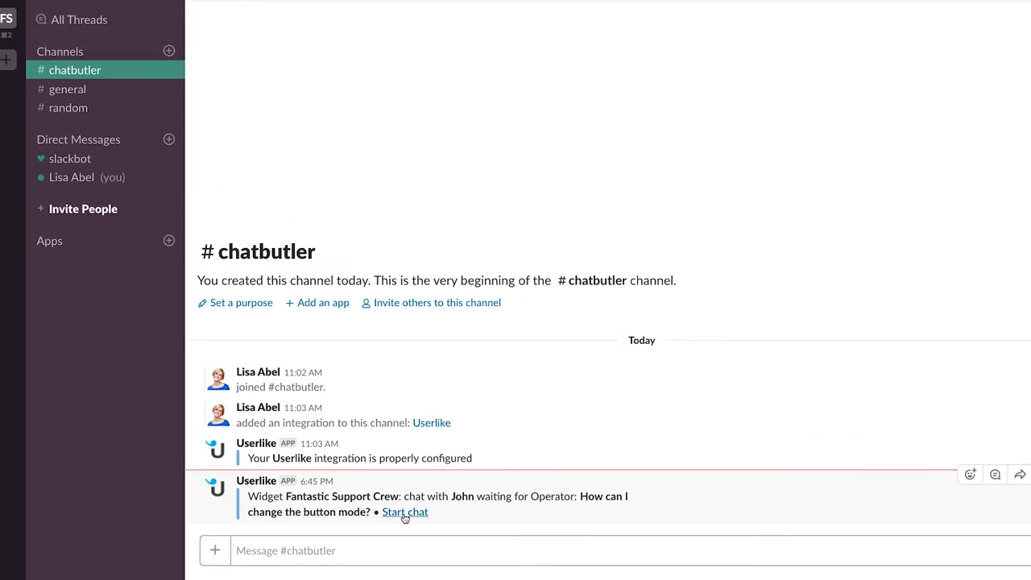
left_click(453, 503)
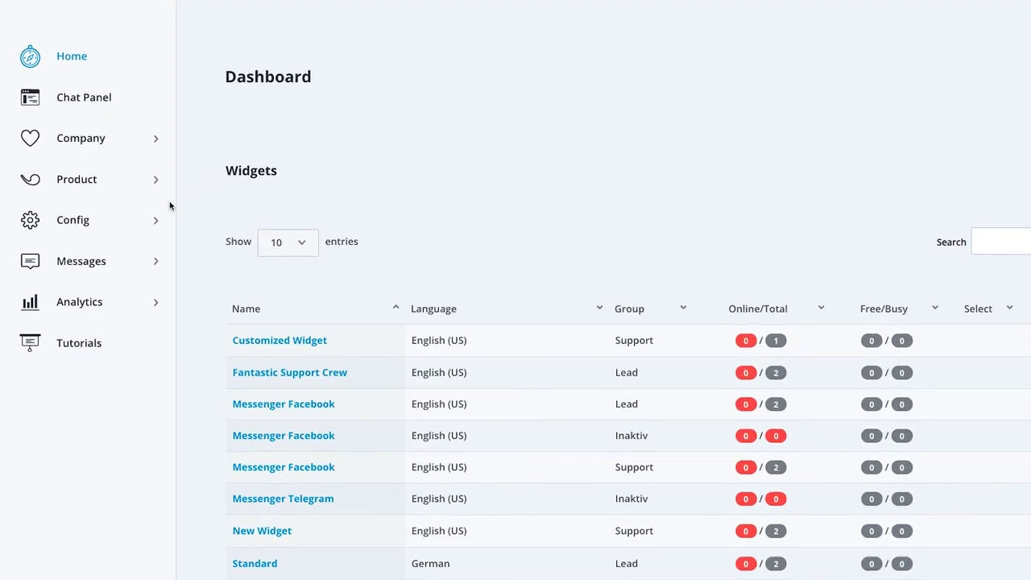
Open the Callback API add-on configuration from Add-on Settings.
left_click(73, 215)
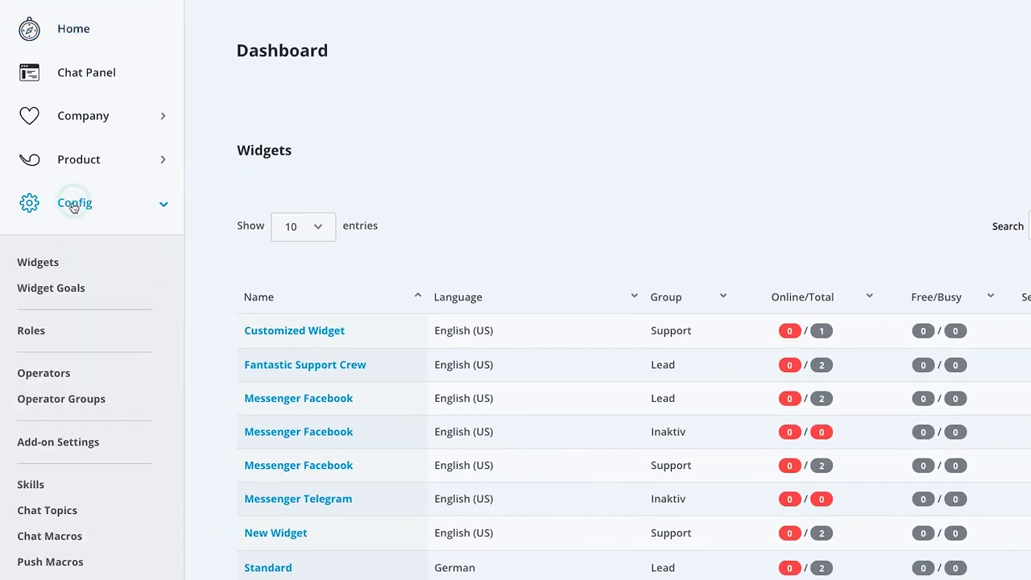
left_click(48, 445)
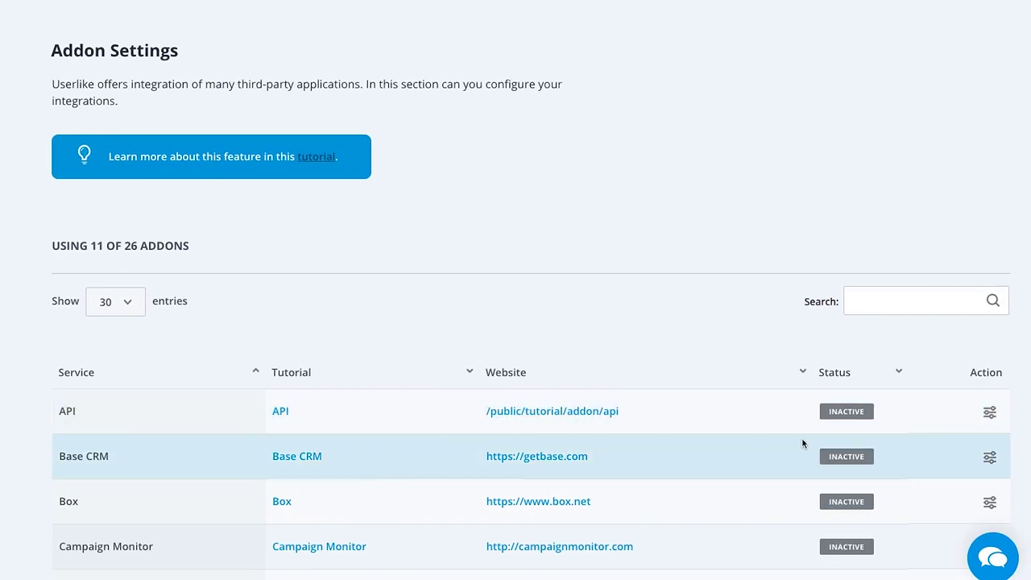
left_click(989, 411)
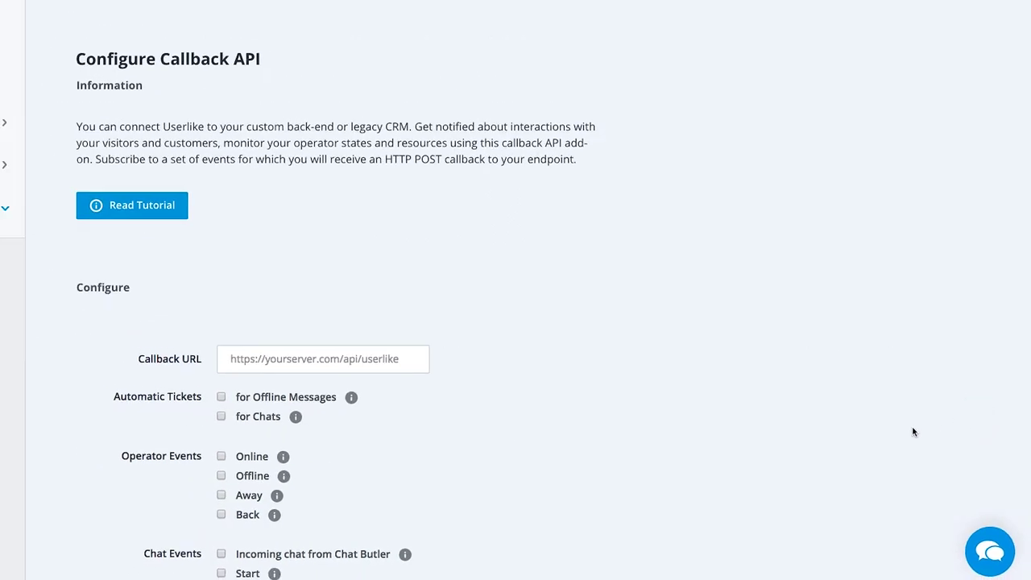
scroll(596, 434, "down", 3)
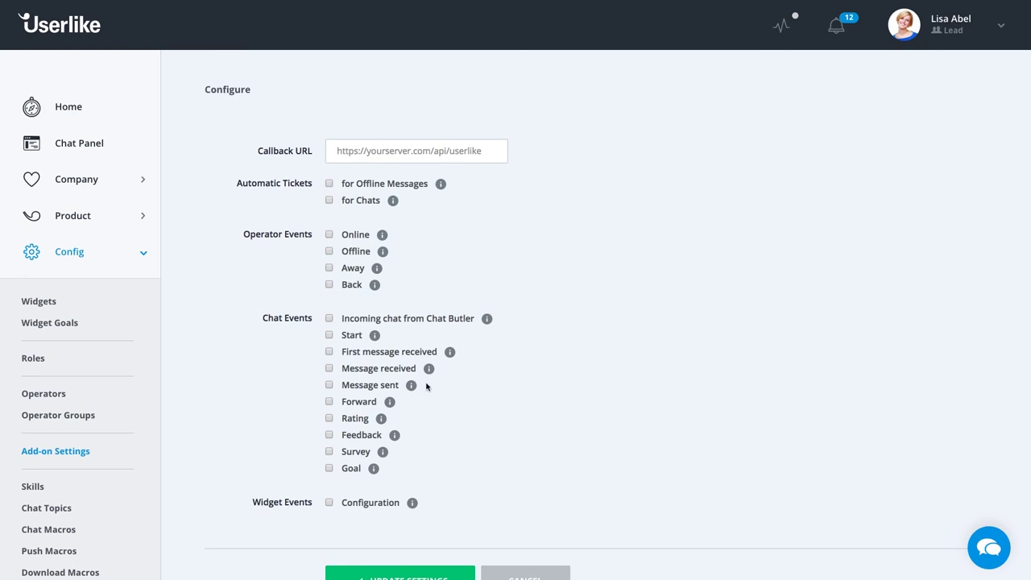
Send callbacks for offline messages, chats, incoming Chat Butler chats, chat start and message received.
left_click(362, 185)
left_click(361, 200)
left_click(349, 321)
left_click(348, 336)
left_click(352, 370)
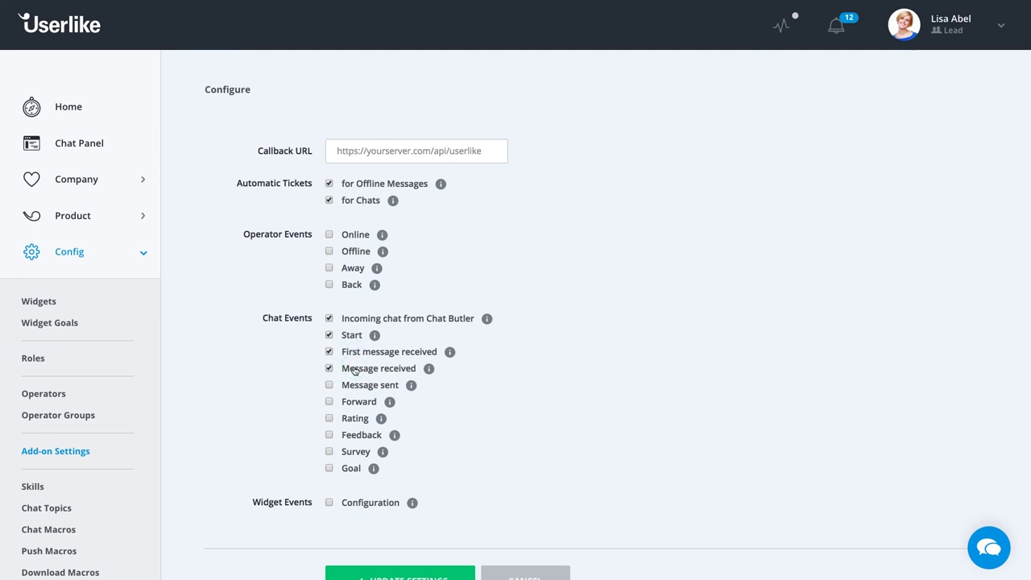